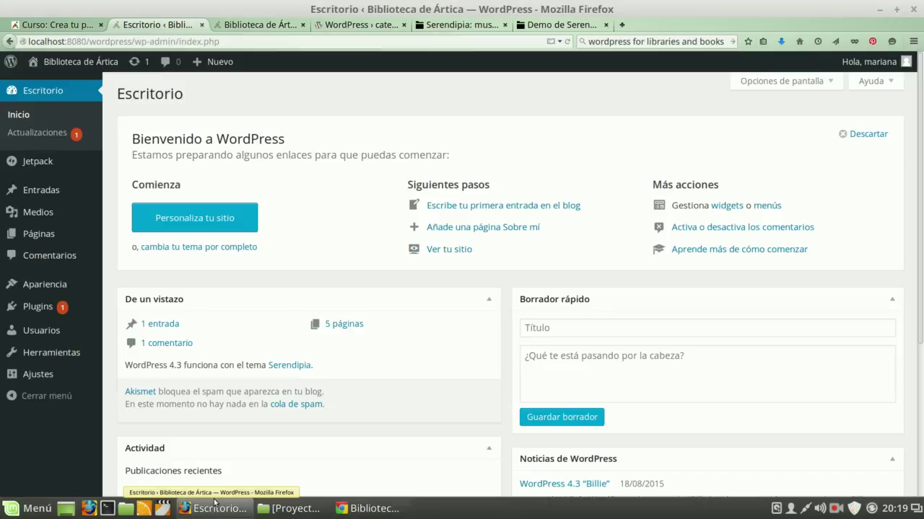
- Switch to Chrome to look at the public site's navigation, and return to the WordPress dashboard in Firefox
click(373, 511)
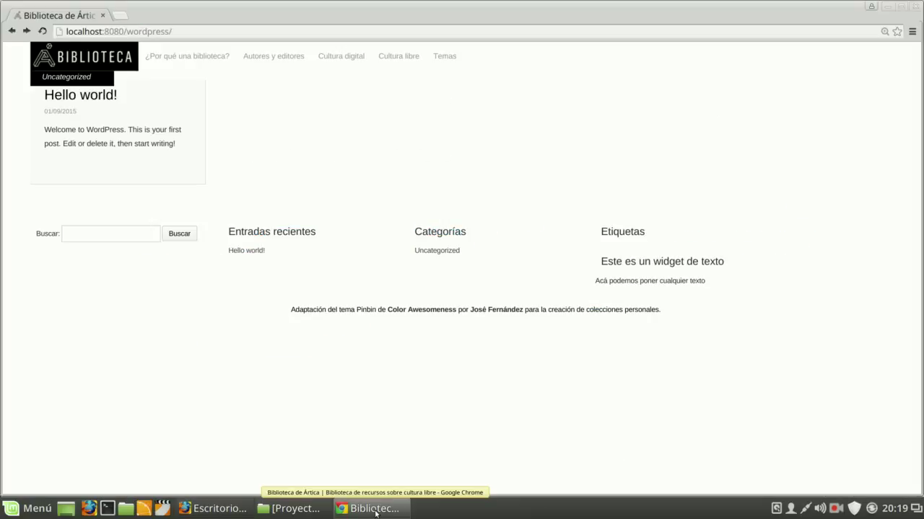
key(alt+Tab)
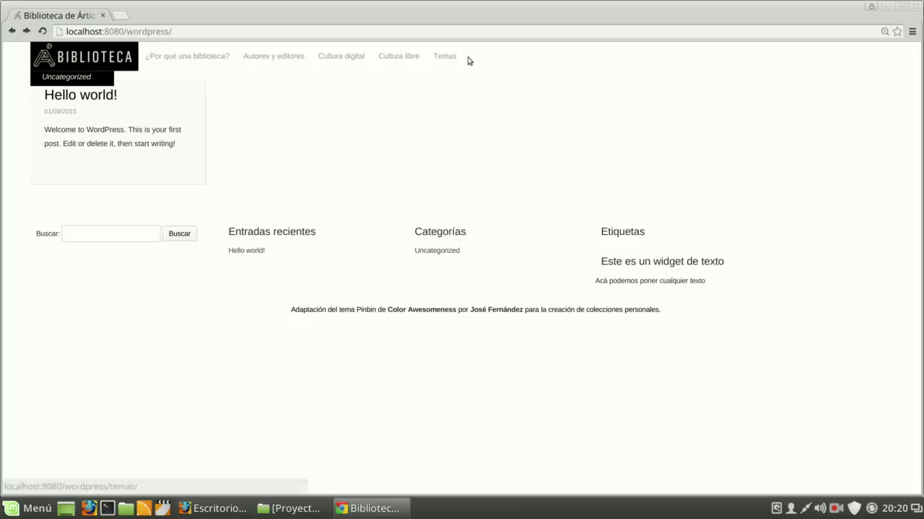
click(380, 508)
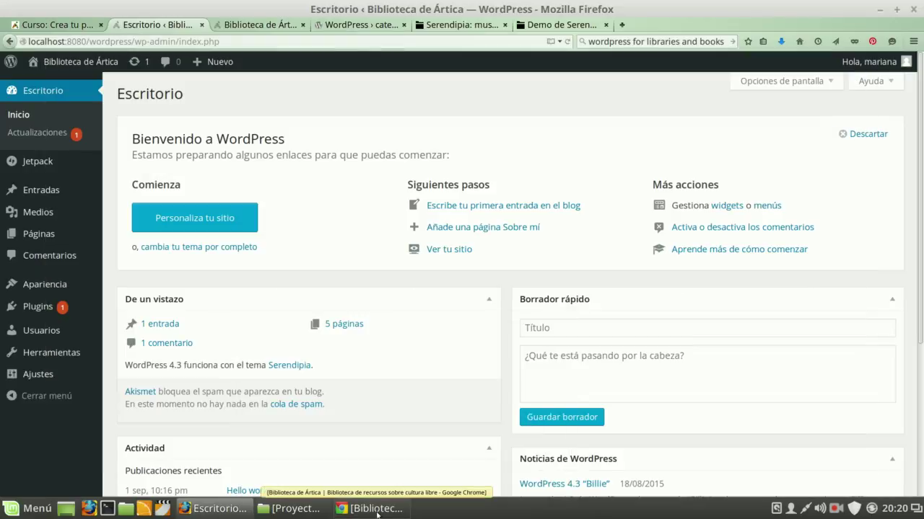
- Open the menu editor and move Autores y editores above ¿Por qué una biblioteca? in Menú 1
mouse_move(45, 284)
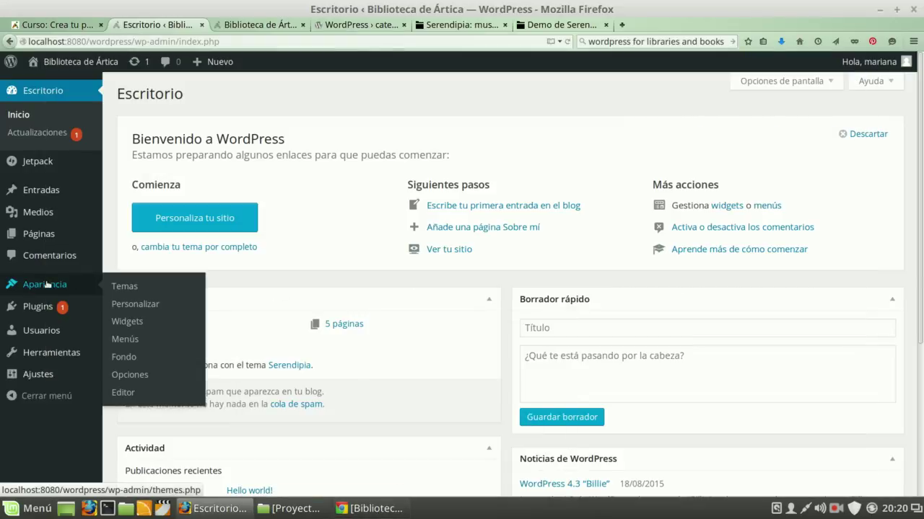
click(124, 339)
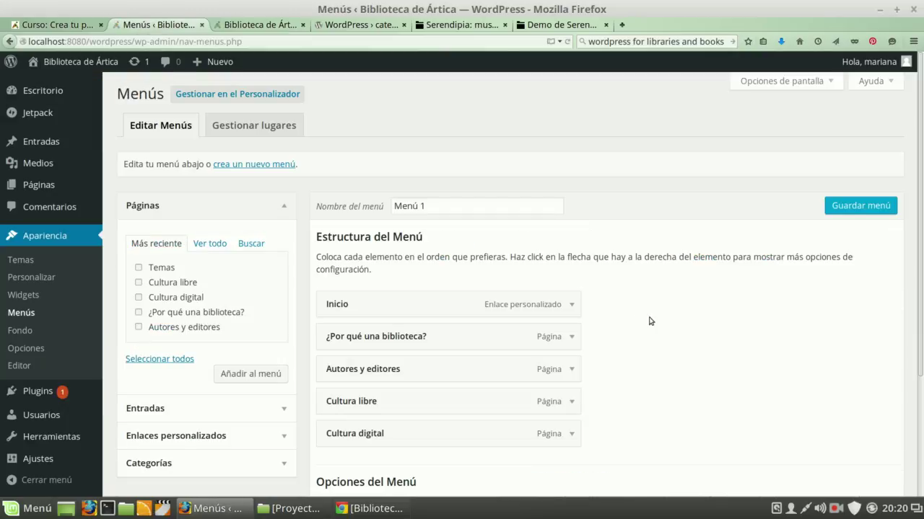
scroll(649, 320, down, 2)
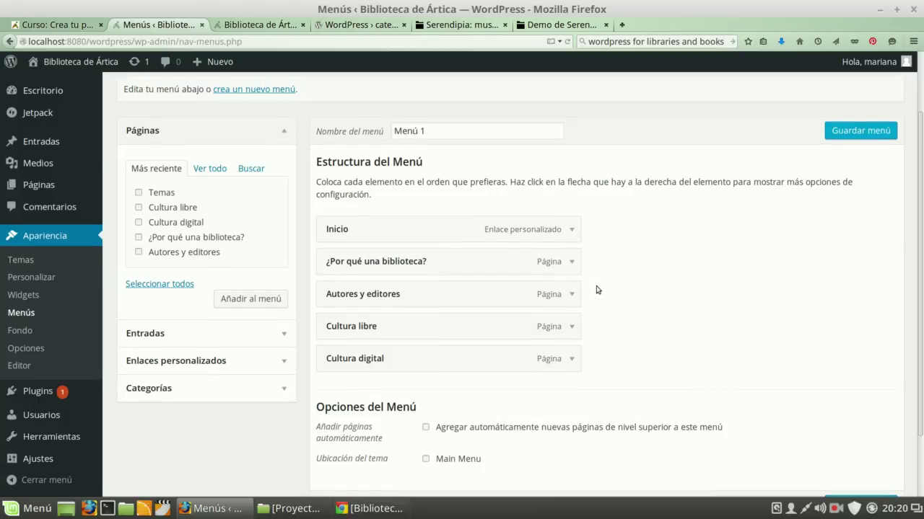
scroll(597, 291, up, 2)
scroll(598, 290, down, 3)
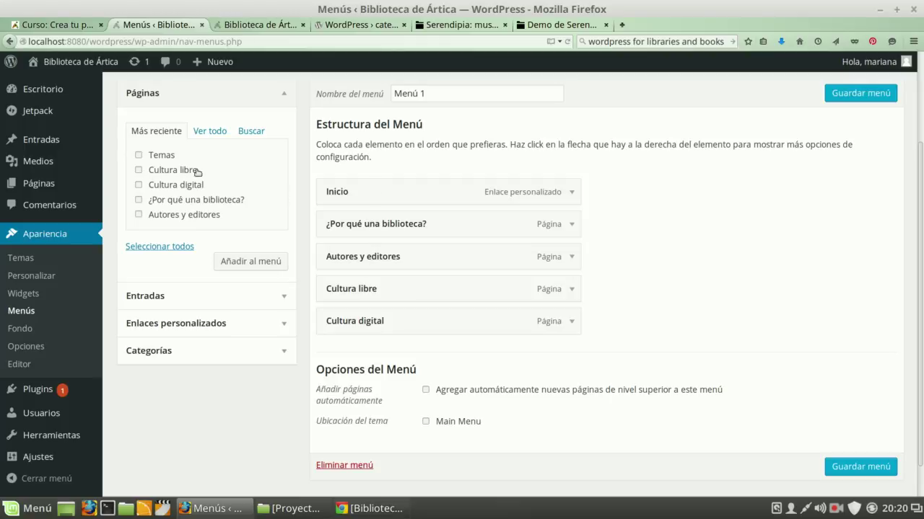
scroll(718, 325, up, 3)
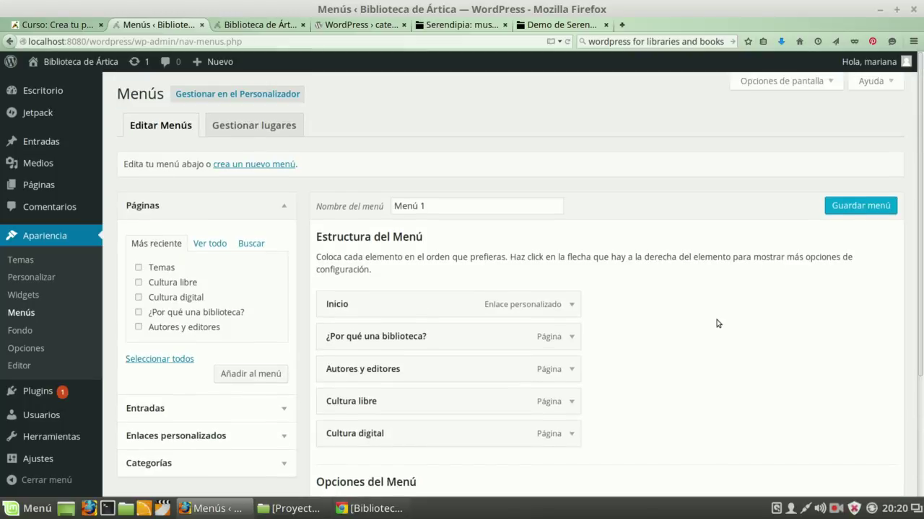
scroll(719, 323, down, 2)
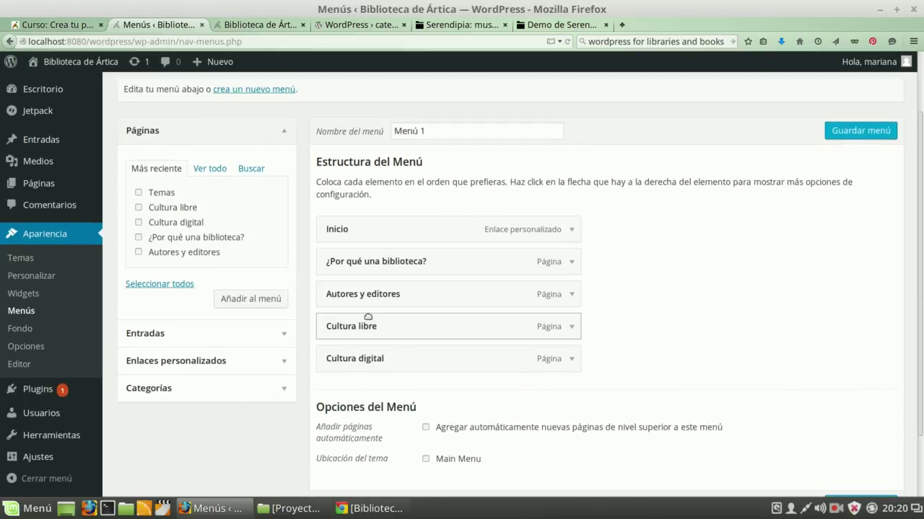
drag(368, 294, 365, 263)
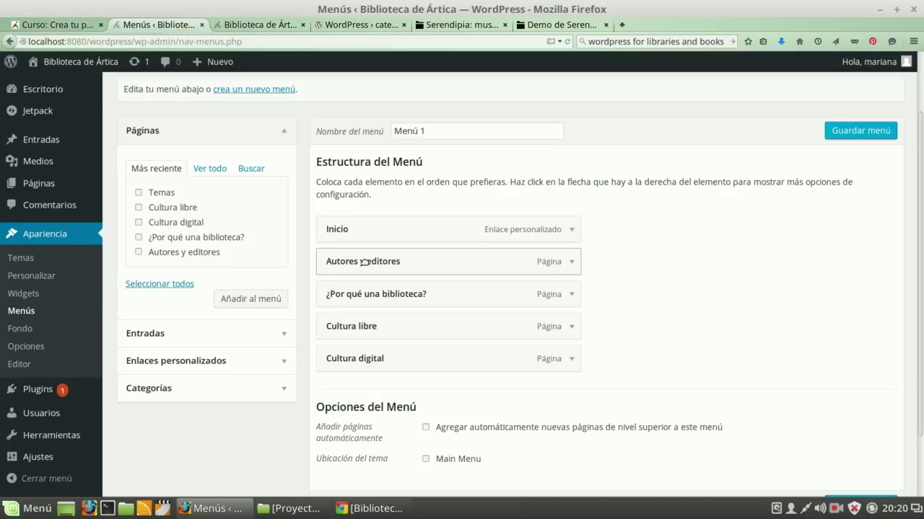
- Add the Temas page to Menú 1 and place it directly above Cultura libre
click(165, 193)
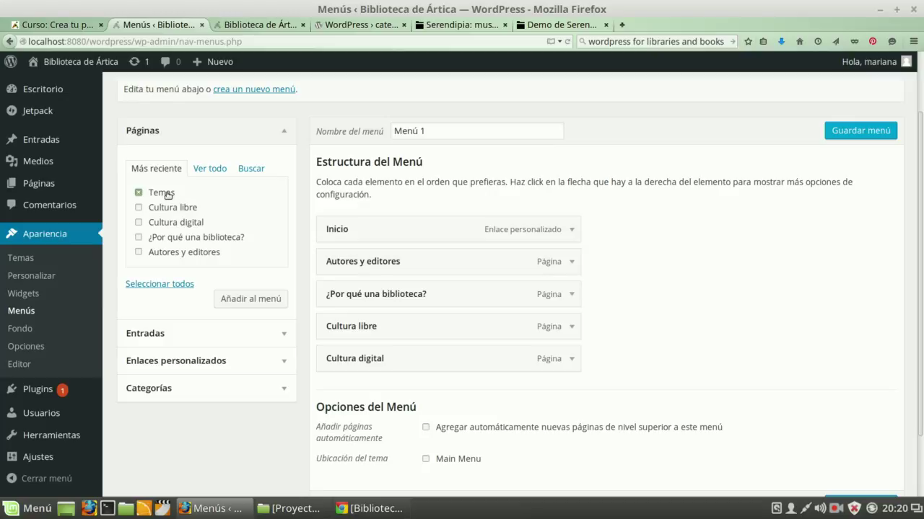
click(236, 299)
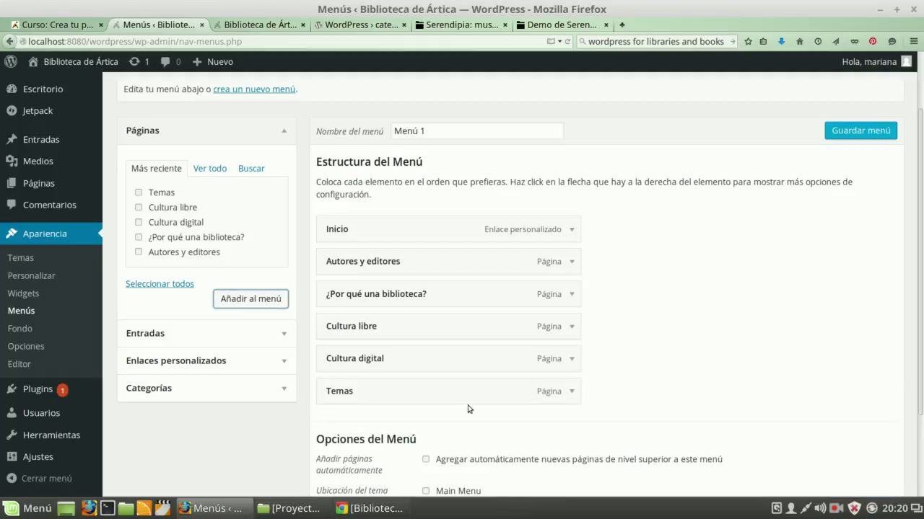
drag(371, 390, 368, 326)
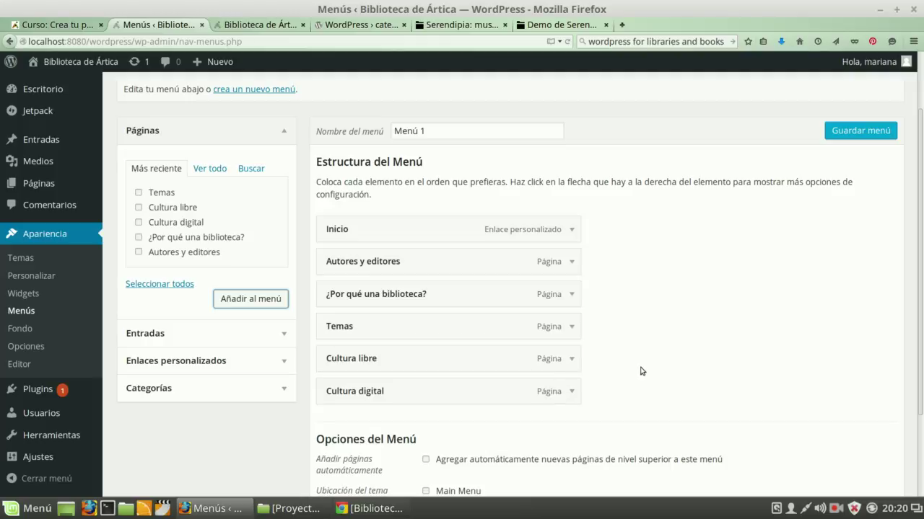
- Examine the settings of the Temas menu item and the structure and options of Menú 1
scroll(641, 371, down, 2)
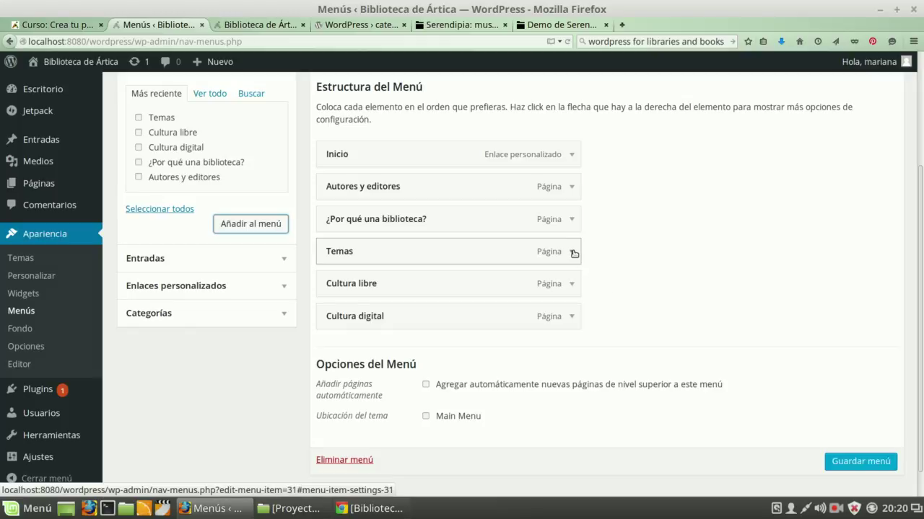
click(573, 253)
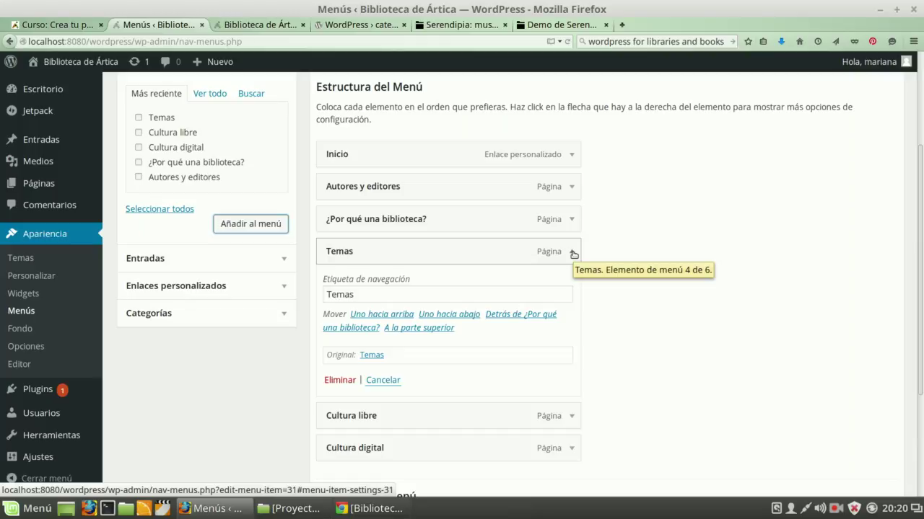
click(573, 252)
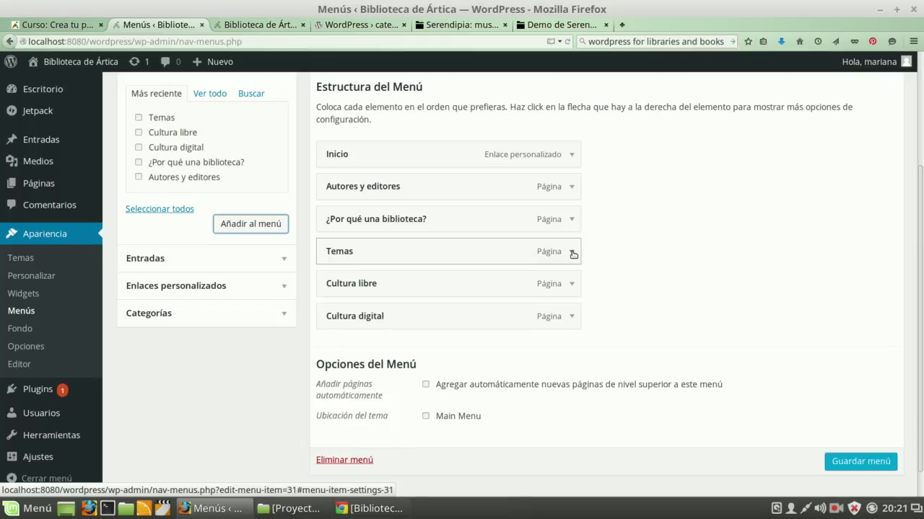
scroll(628, 288, up, 2)
scroll(678, 325, down, 1)
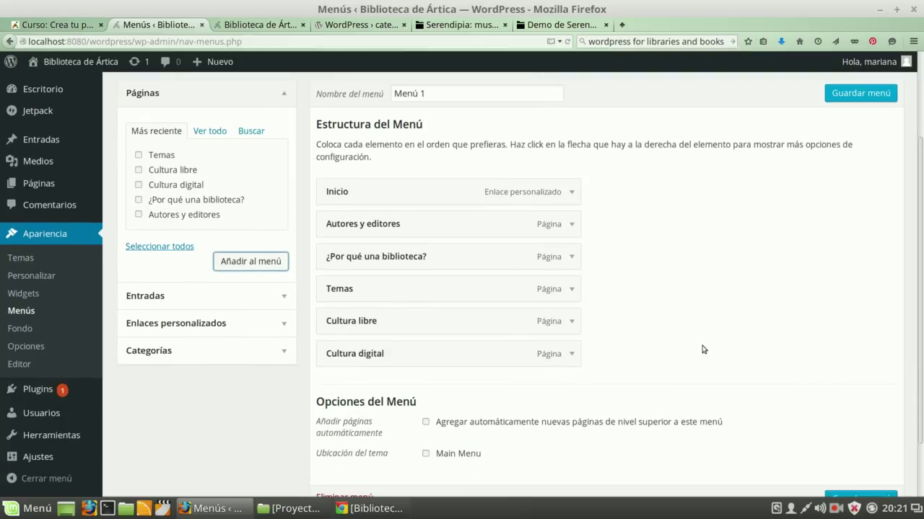
scroll(704, 350, down, 1)
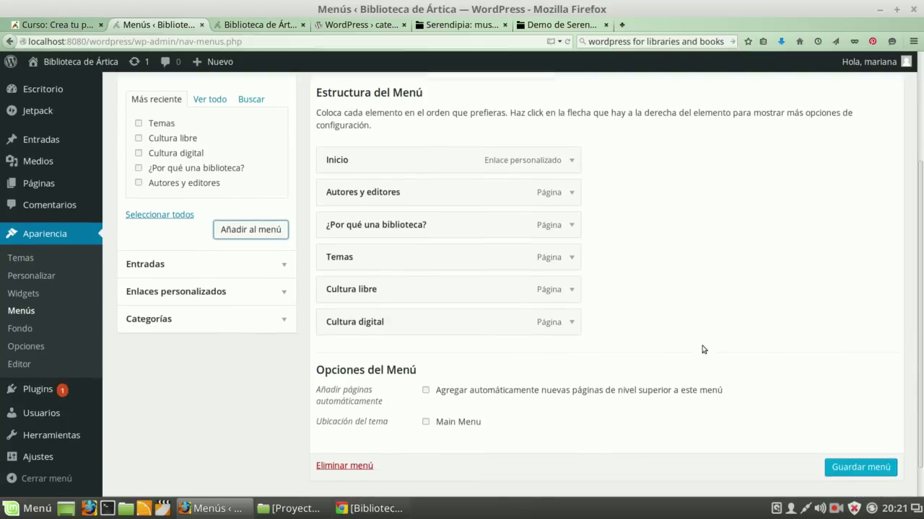
scroll(704, 350, up, 4)
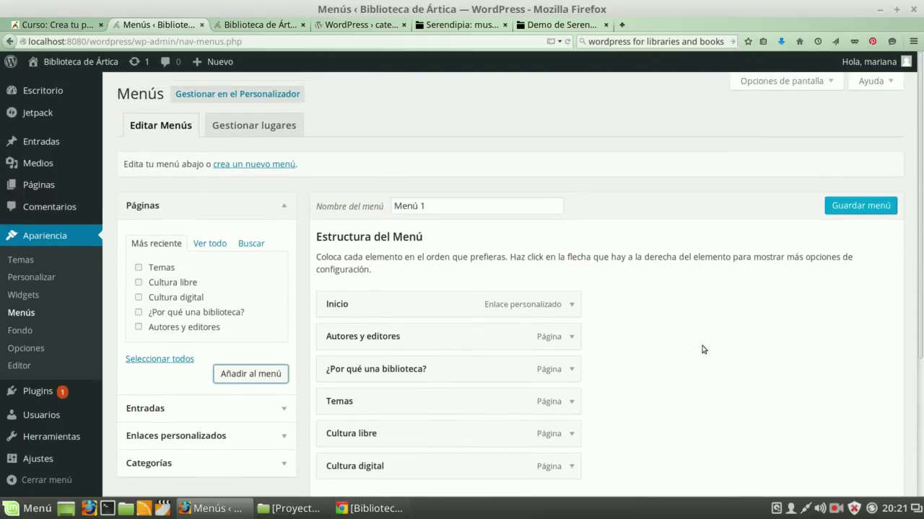
scroll(704, 350, down, 2)
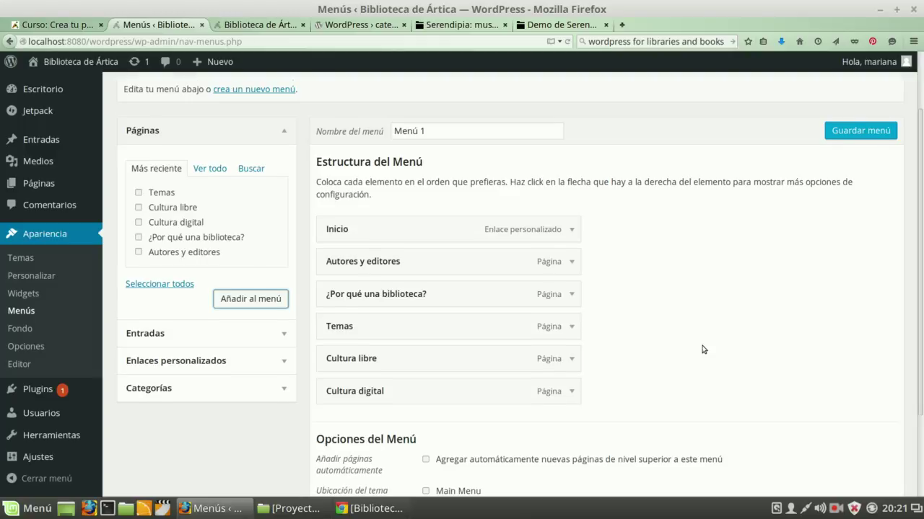
scroll(702, 350, down, 2)
scroll(700, 350, up, 2)
mouse_move(384, 294)
mouse_down()
mouse_move(414, 294)
mouse_move(386, 294)
mouse_up()
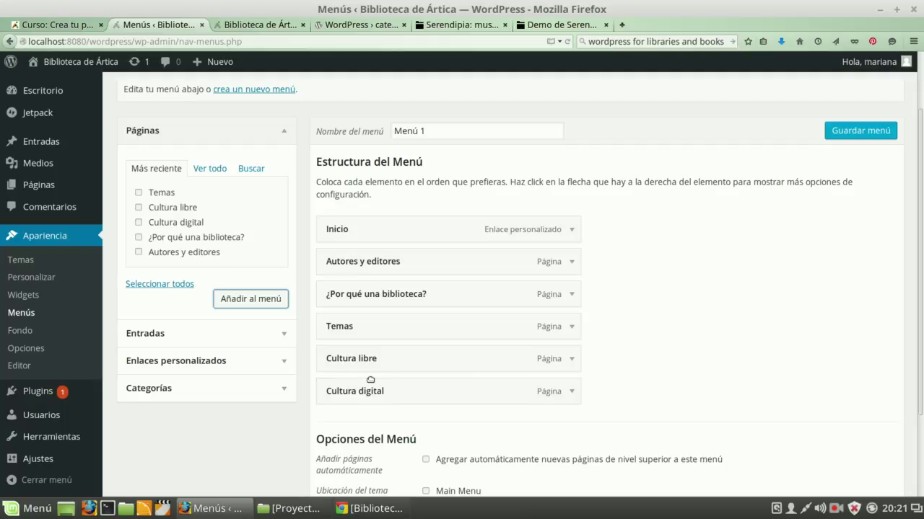
- Examine the custom link fields and the category list available for adding items to the menu
click(286, 362)
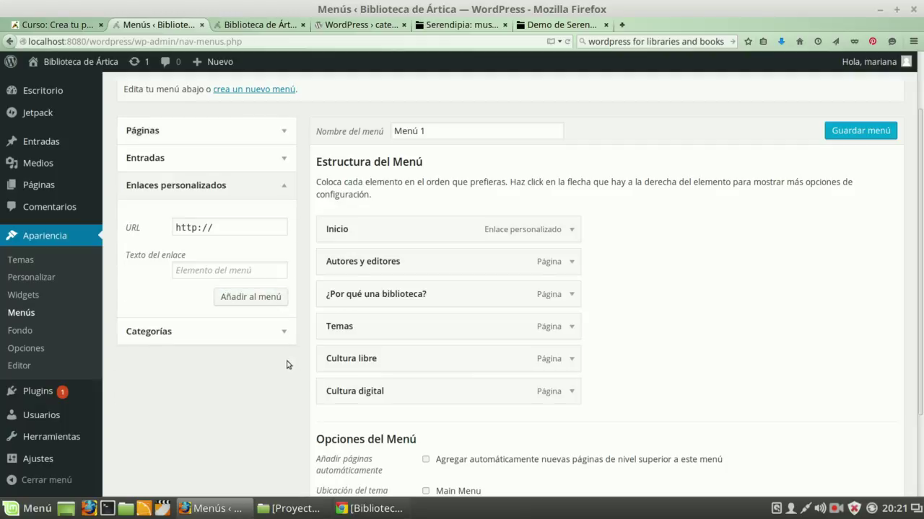
click(216, 228)
click(284, 334)
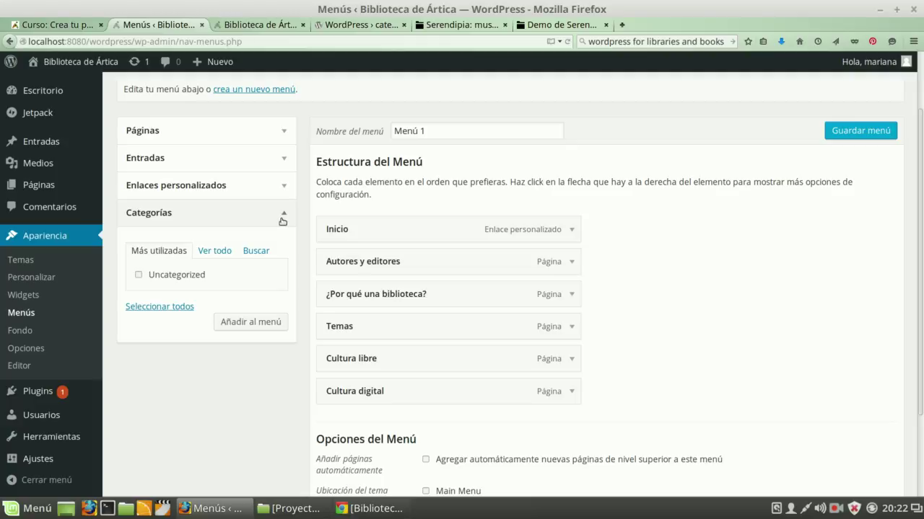
scroll(282, 220, up, 2)
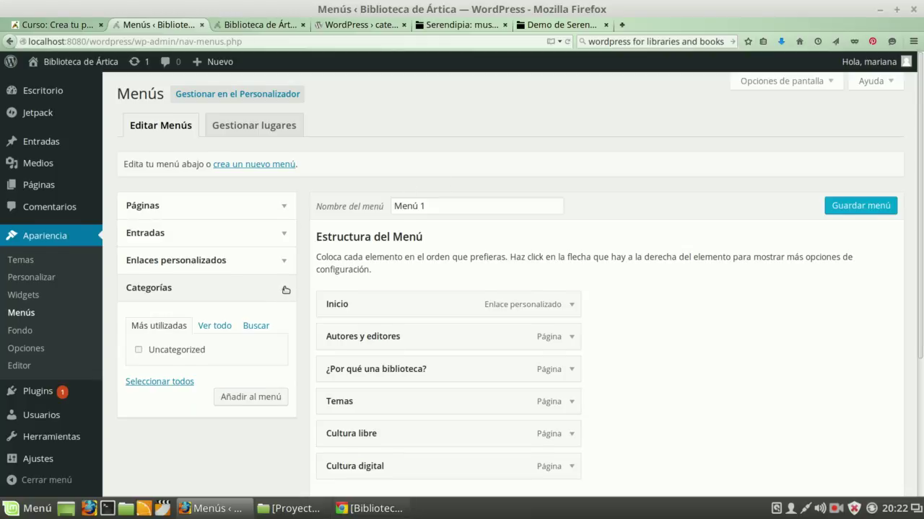
scroll(286, 290, down, 1)
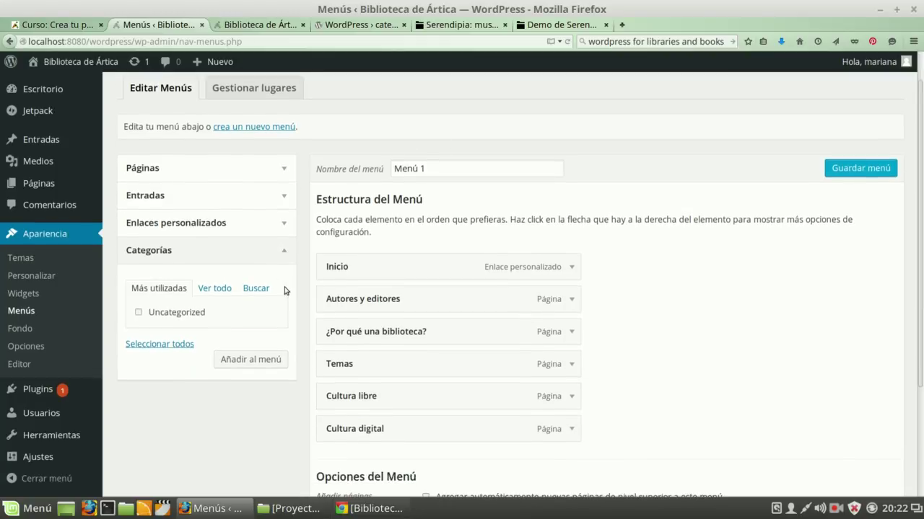
click(285, 253)
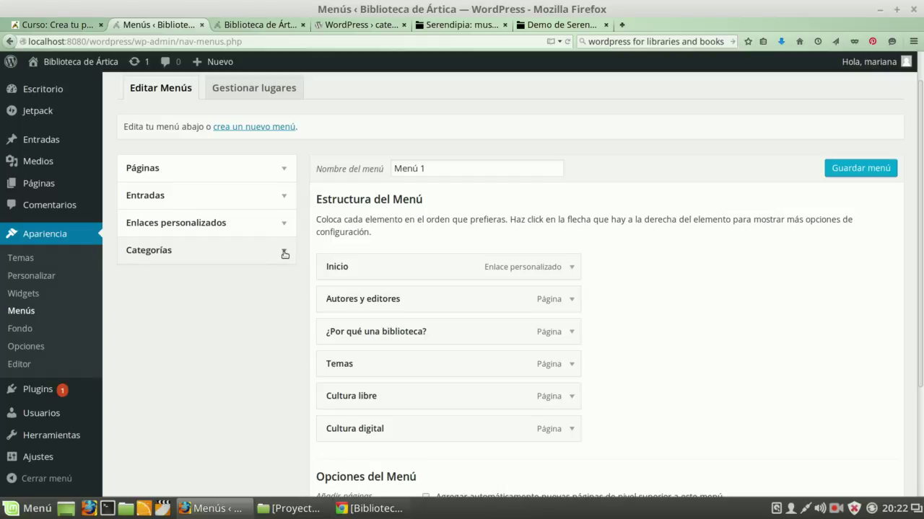
- Save Menú 1 and create a new menu named Temas
click(869, 171)
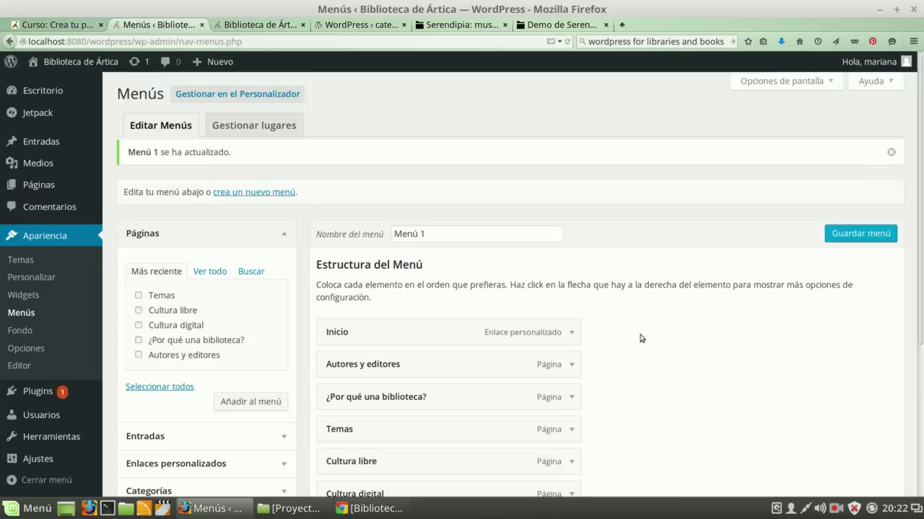
scroll(642, 337, down, 1)
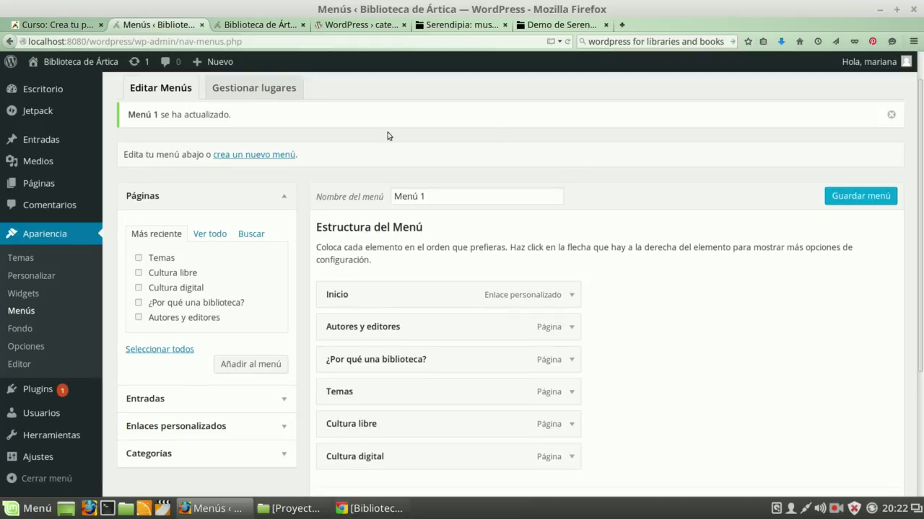
click(258, 156)
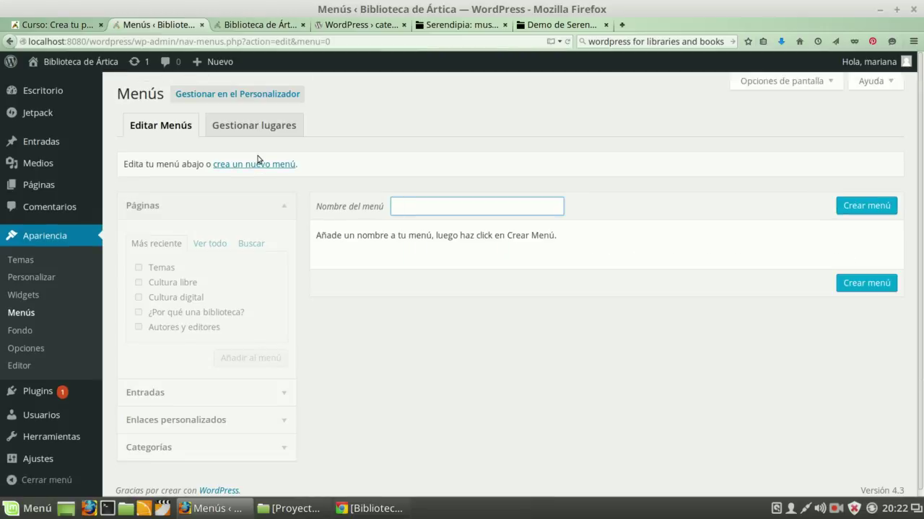
text(Temas)
click(867, 209)
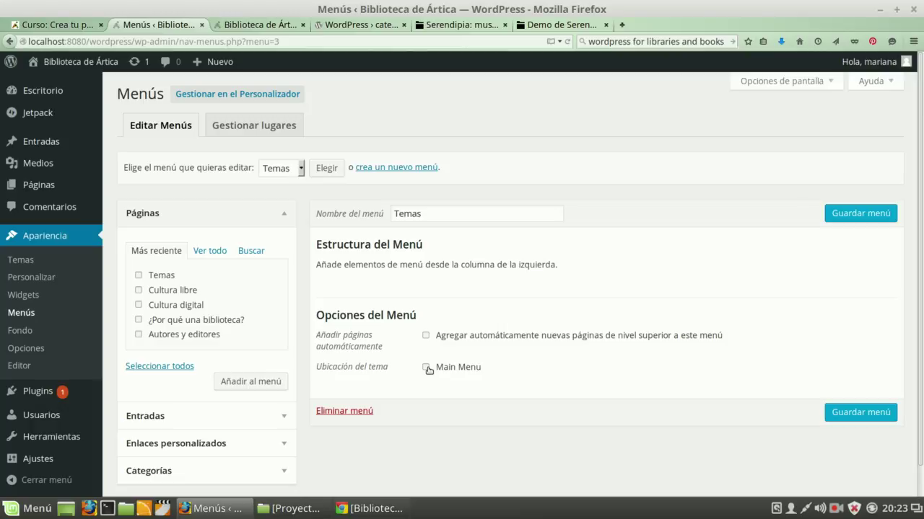
- Add the pages Cultura libre and Cultura digital to the Temas menu
click(426, 368)
click(171, 292)
click(245, 381)
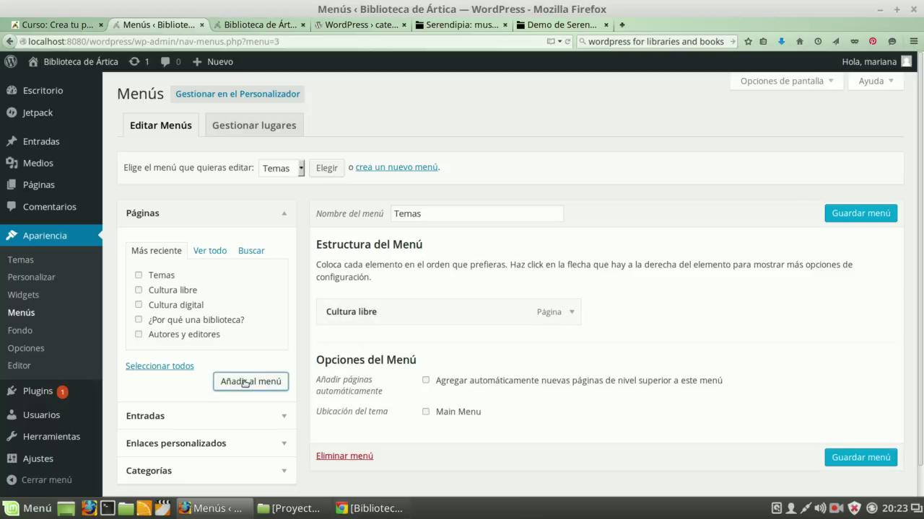
click(181, 305)
click(257, 383)
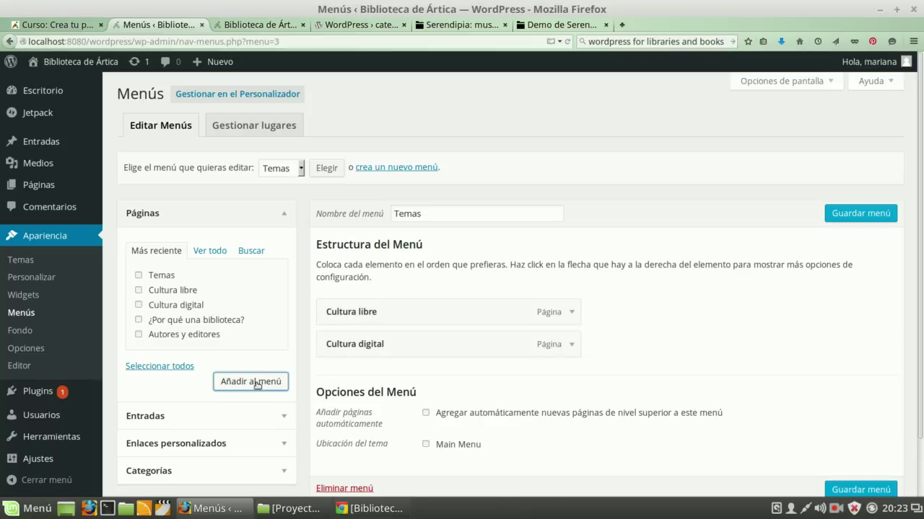
- Add the Uncategorized category to the Temas menu
scroll(257, 385, down, 2)
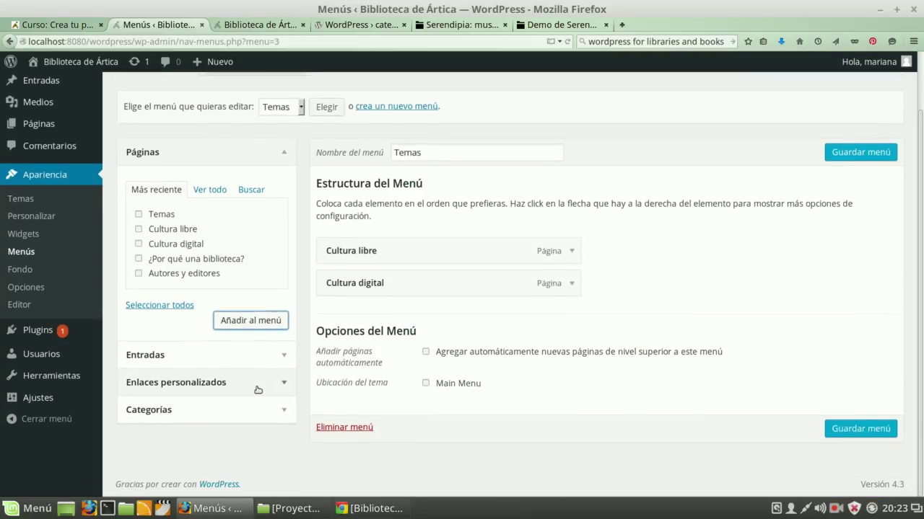
click(285, 413)
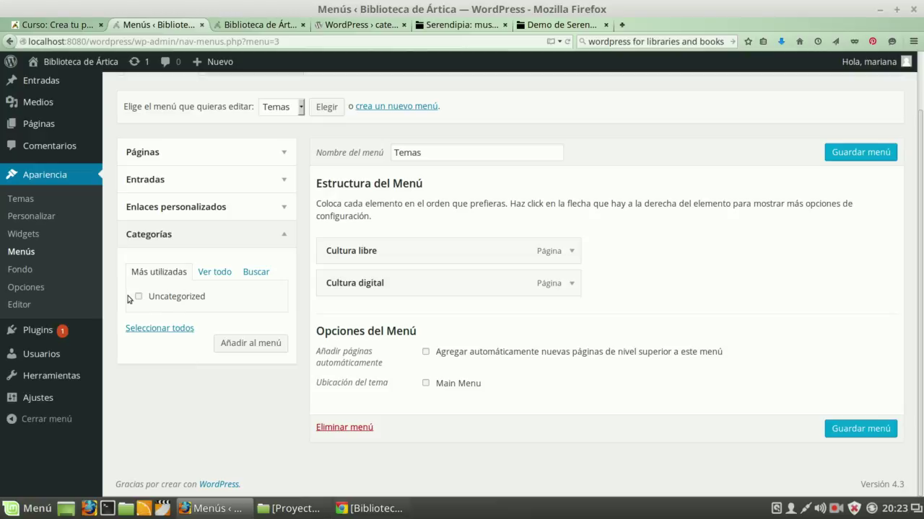
click(158, 299)
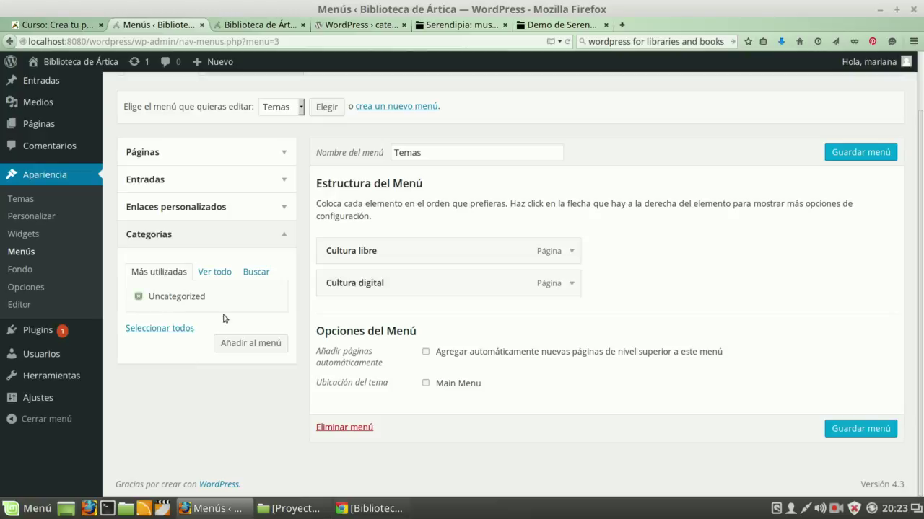
click(251, 346)
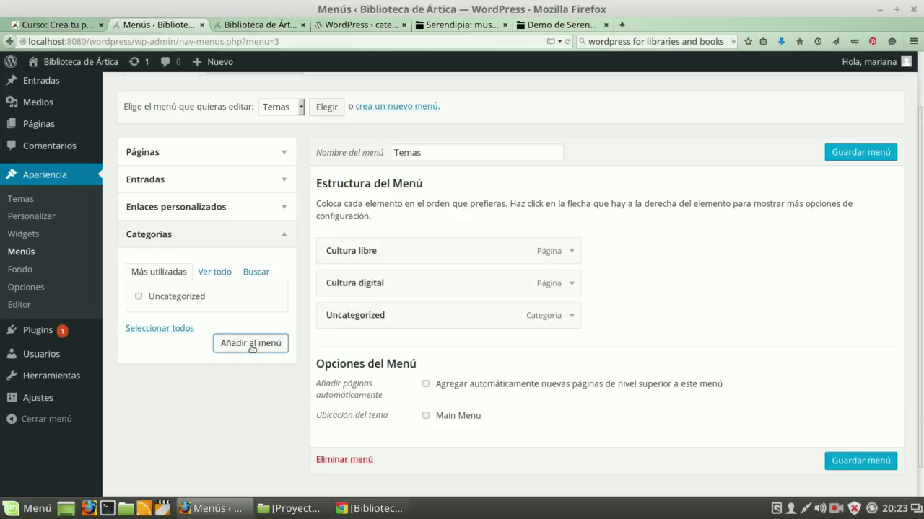
- Save the Temas menu and check the public site's front page in Chrome, returning to the menu editor in Firefox
click(866, 154)
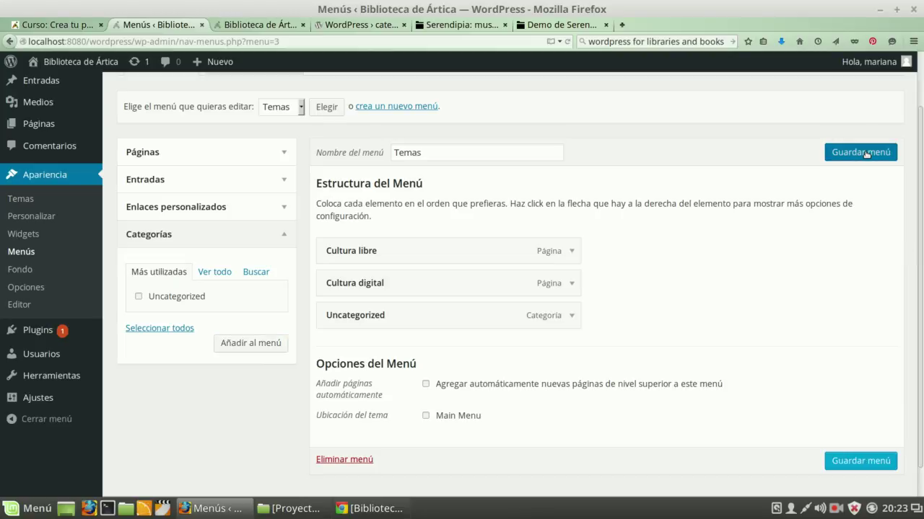
click(866, 154)
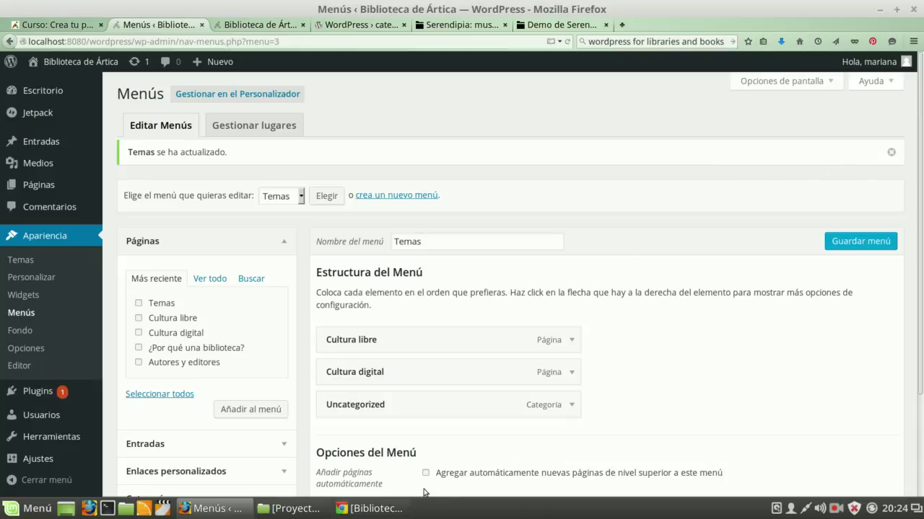
click(364, 514)
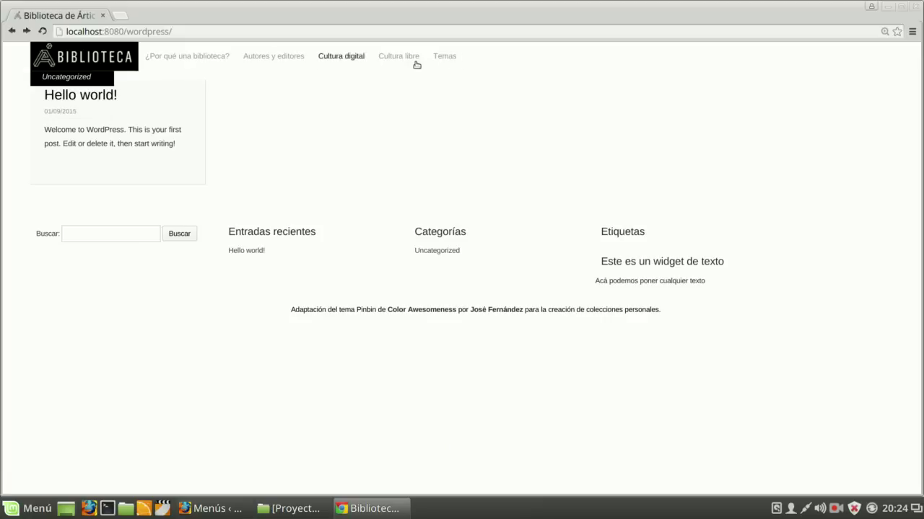
click(370, 512)
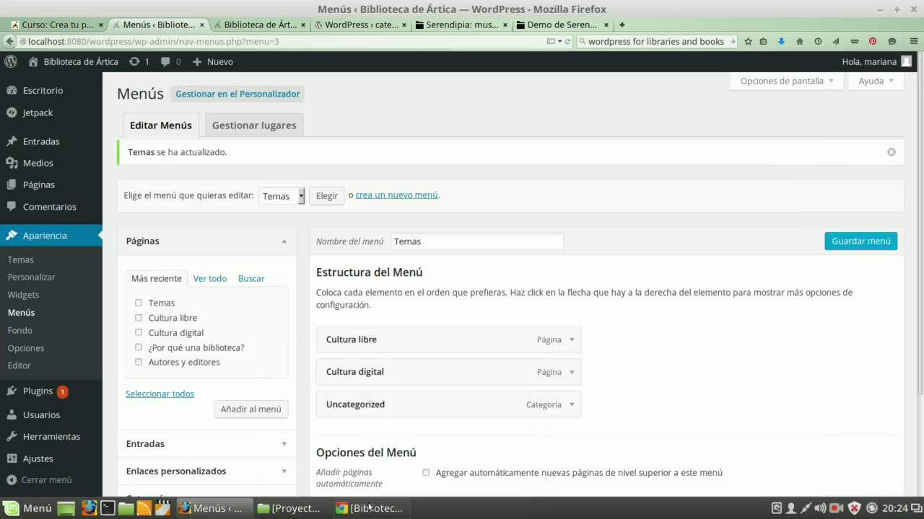
- Add a Menú personalizado widget to the Footer widget area, between Nube de etiquetas and the Texto widget
click(26, 297)
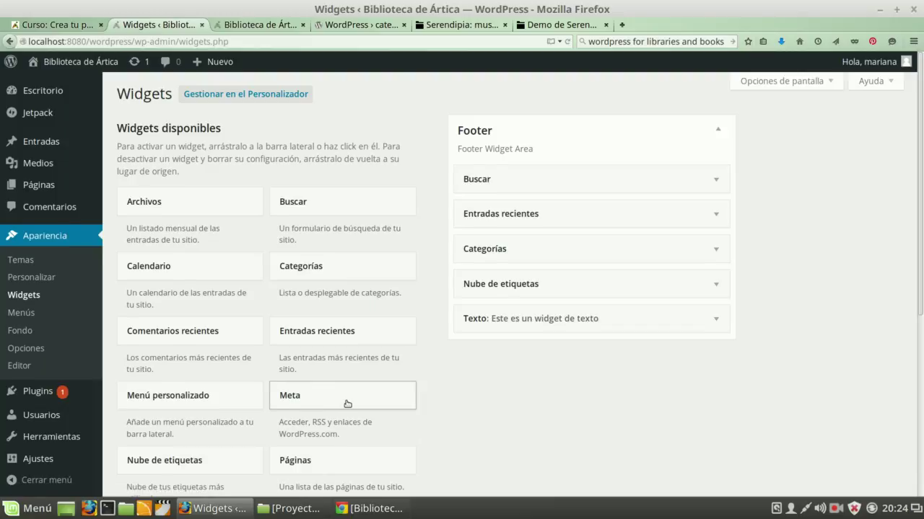
scroll(346, 404, down, 1)
scroll(346, 405, down, 2)
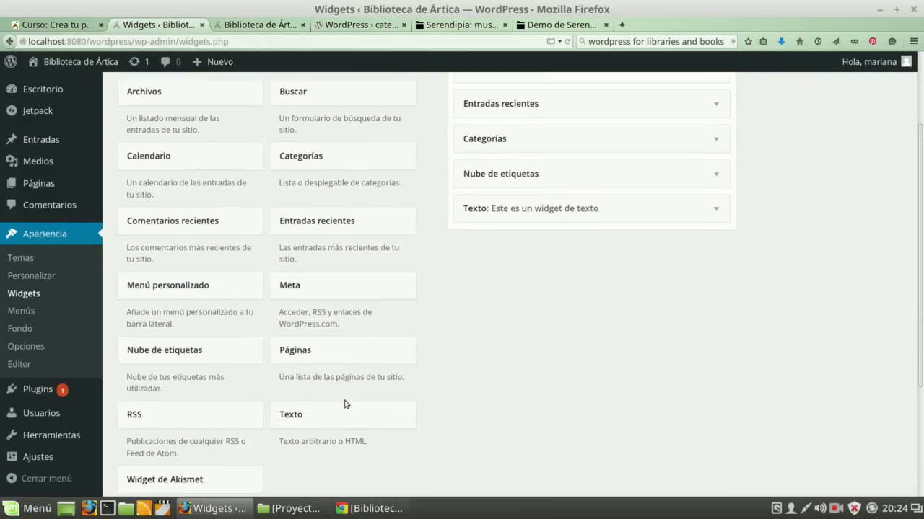
scroll(346, 404, down, 3)
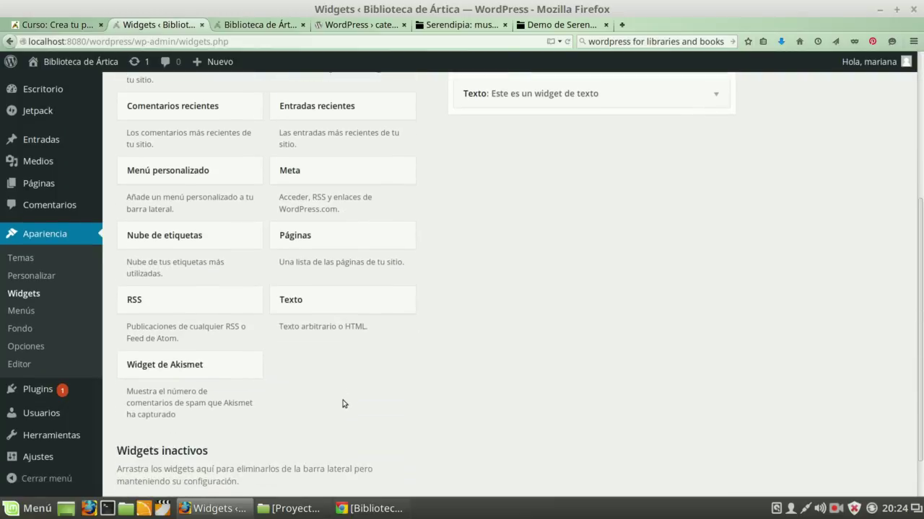
scroll(343, 404, up, 6)
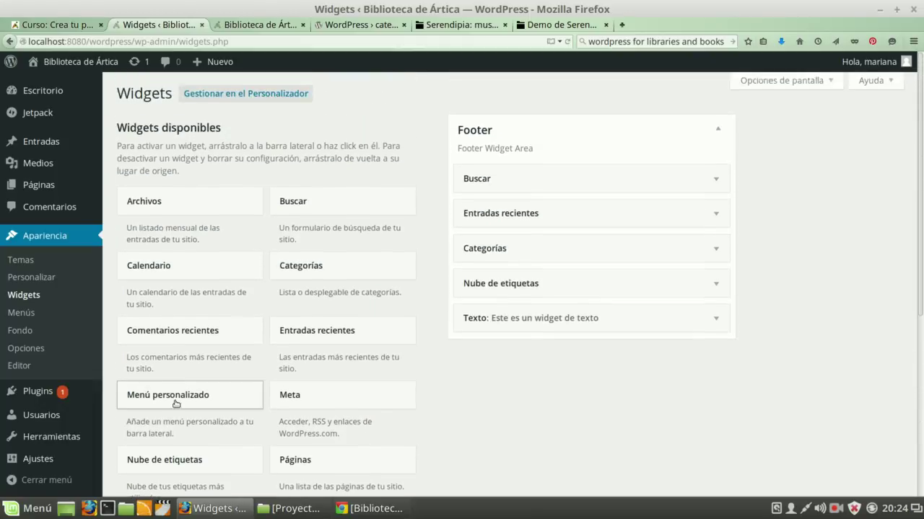
drag(170, 399, 542, 318)
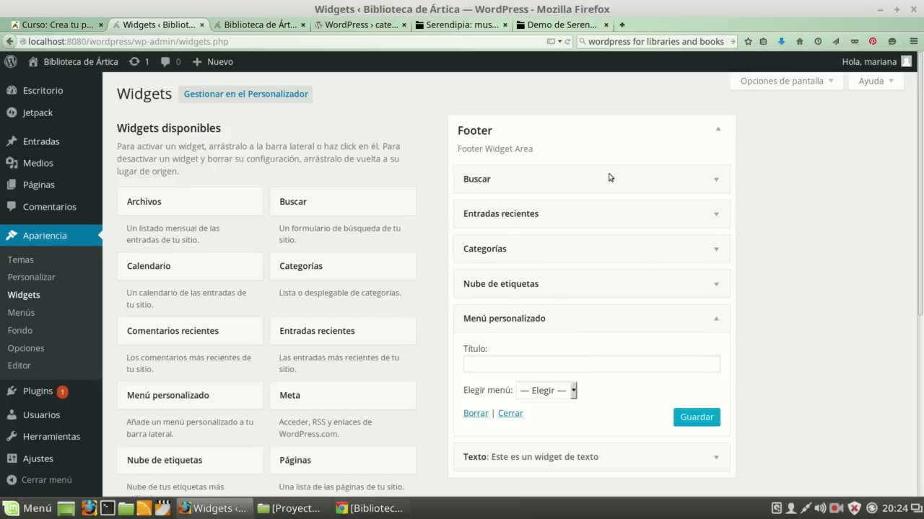
- Assign the Temas menu to the new Menú personalizado widget, title it Temas, and save the widget
scroll(596, 397, down, 2)
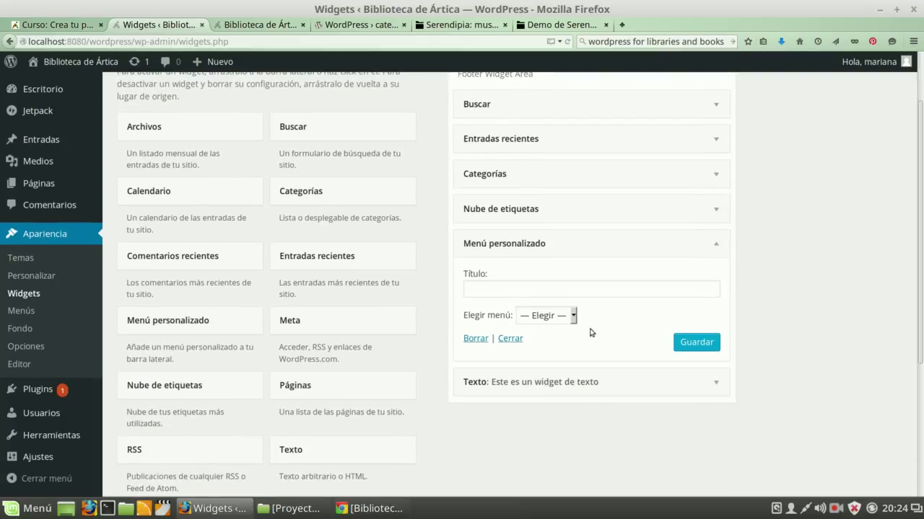
click(573, 315)
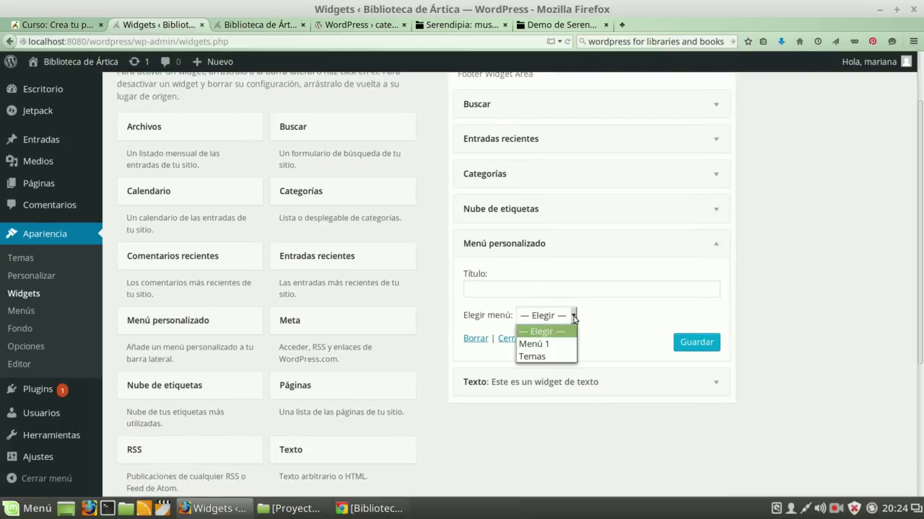
click(535, 358)
click(515, 288)
text(Temas)
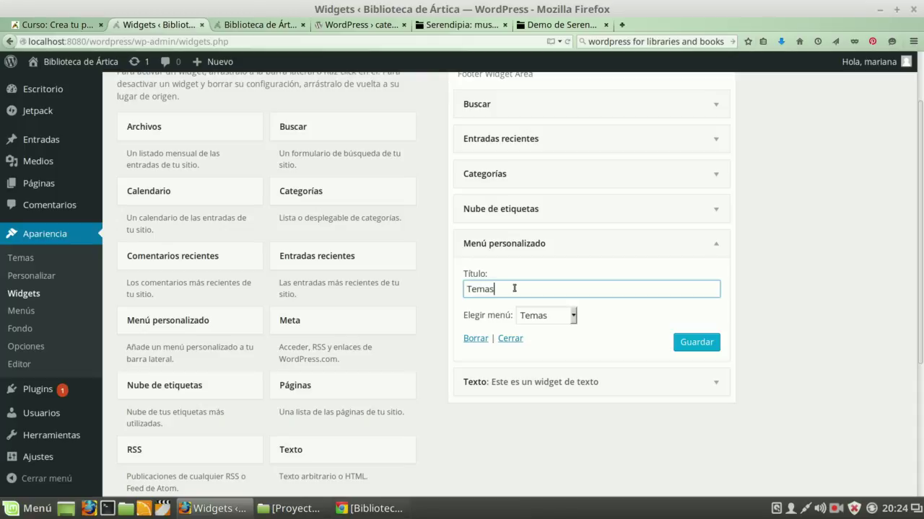
click(692, 342)
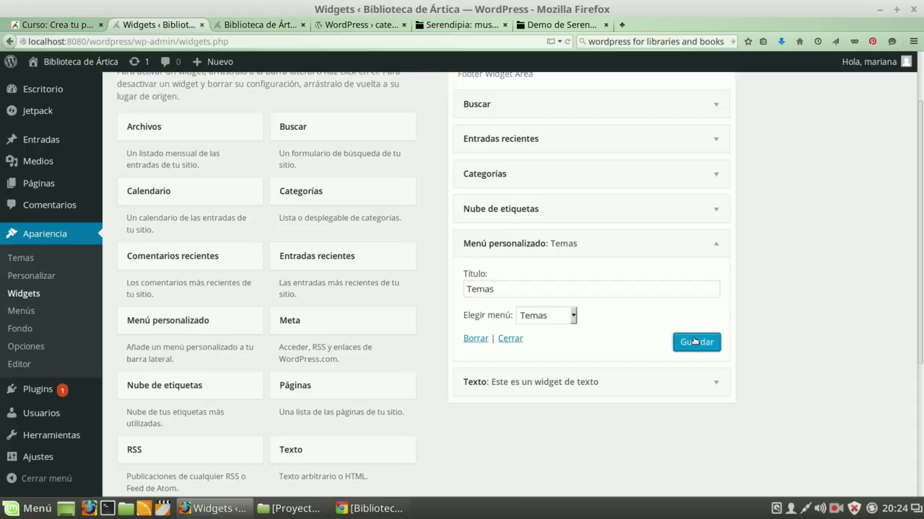
- Reload the public site in Chrome and test the footer menu's Cultura libre and Uncategorized links, returning to the widget settings in Firefox
click(376, 509)
click(42, 31)
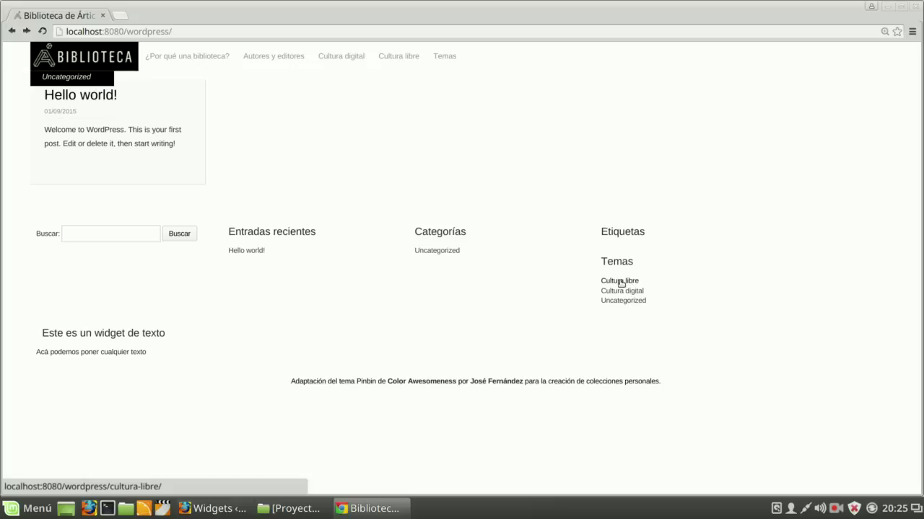
click(619, 281)
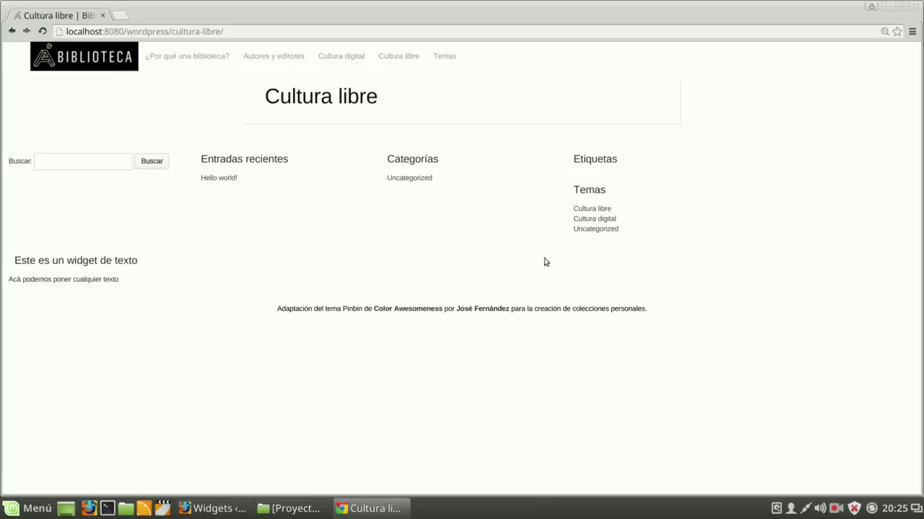
click(596, 229)
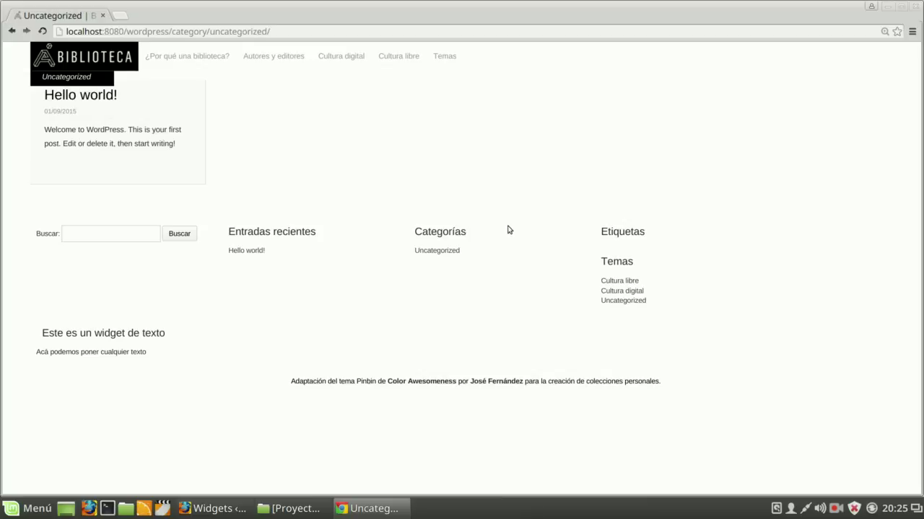
click(12, 31)
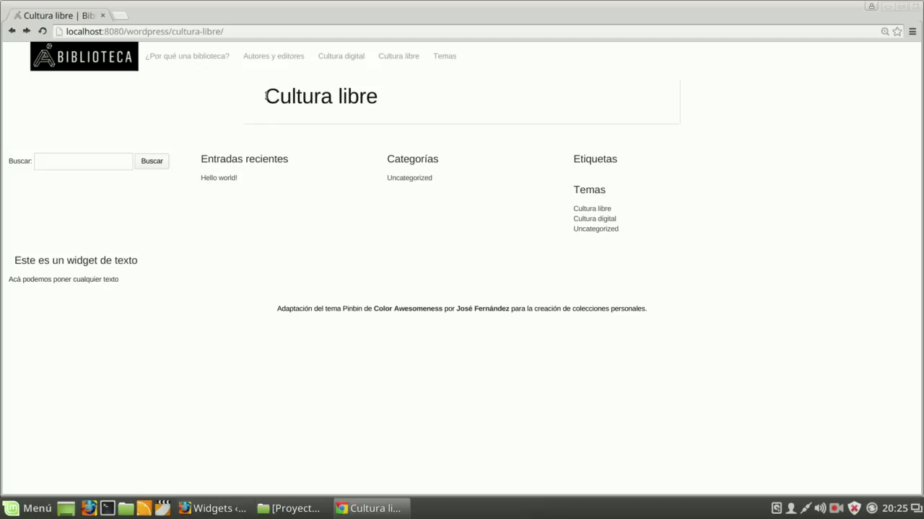
click(208, 514)
scroll(801, 415, up, 2)
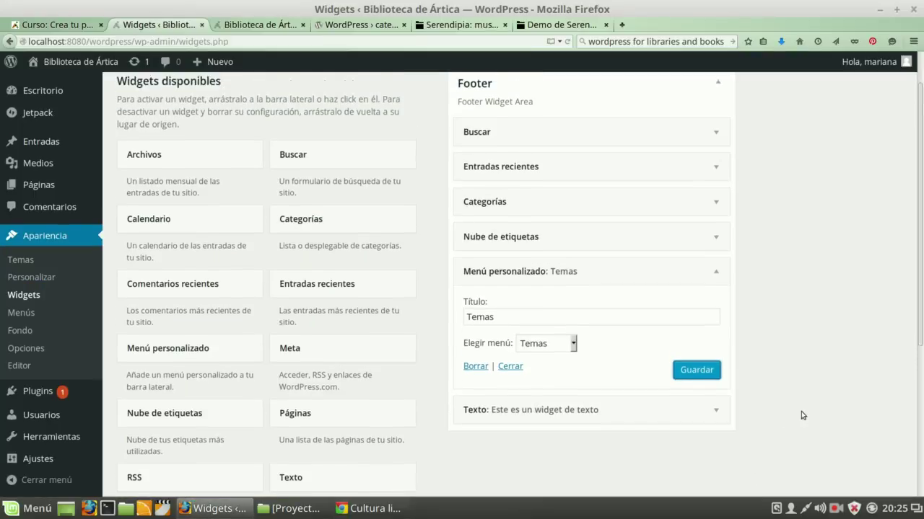